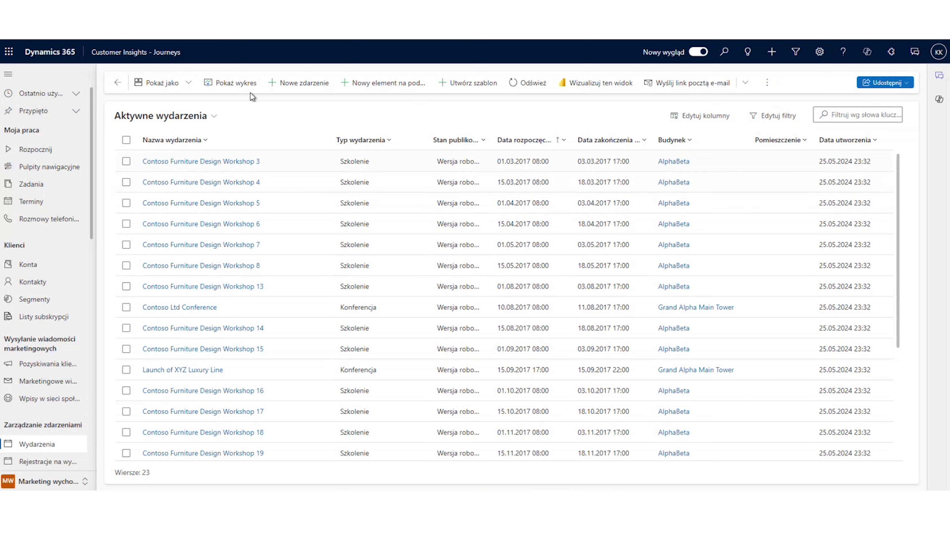
# Step: Show the active events as the Kalendarz marketingowy and view them by year and by month
pyautogui.click(189, 84)
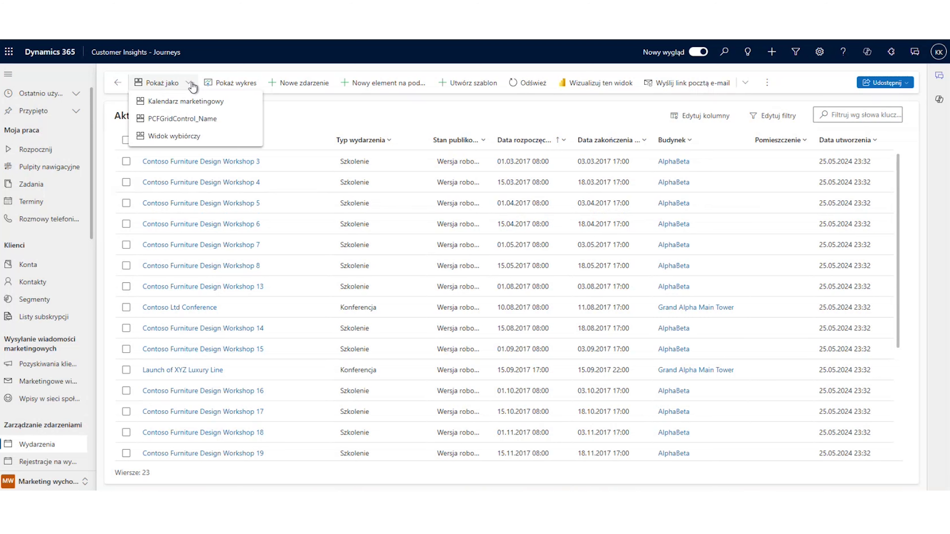
pyautogui.click(186, 106)
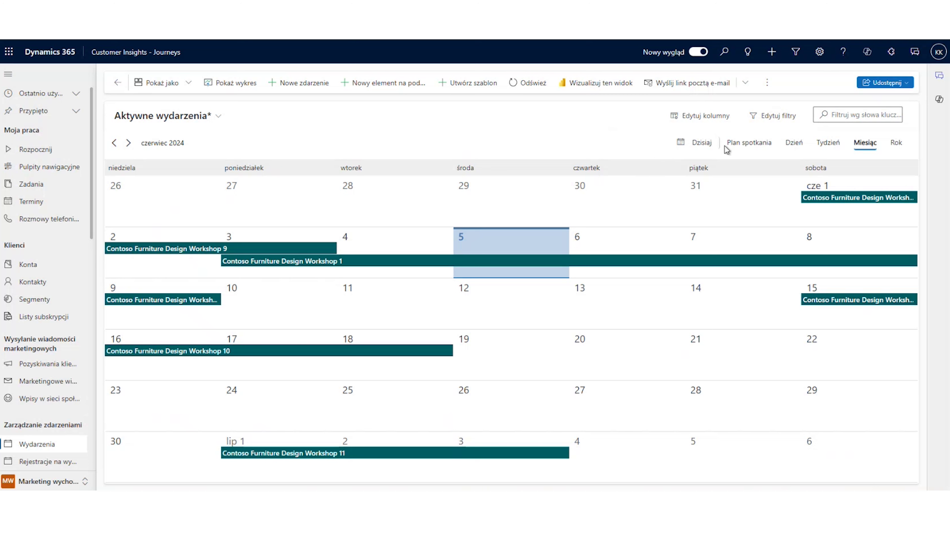
pyautogui.click(894, 149)
pyautogui.click(867, 148)
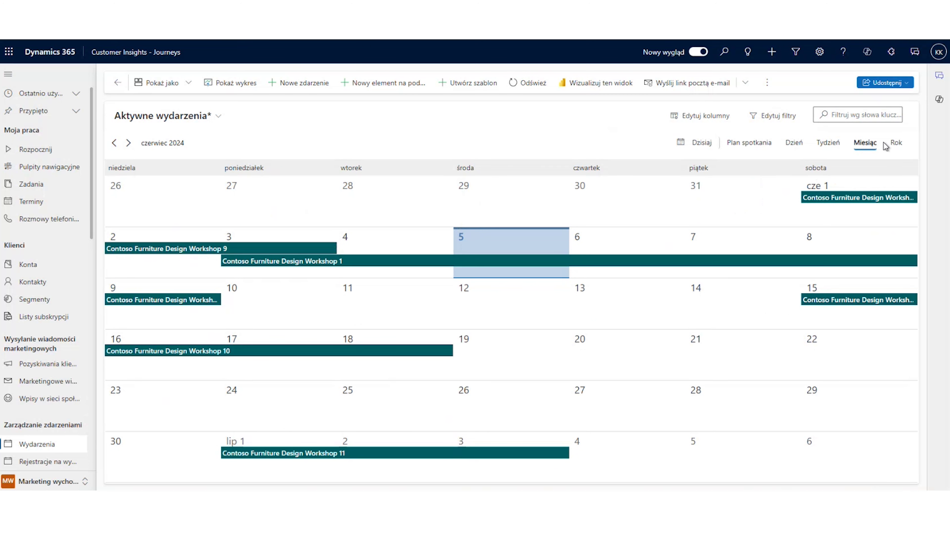
pyautogui.click(901, 148)
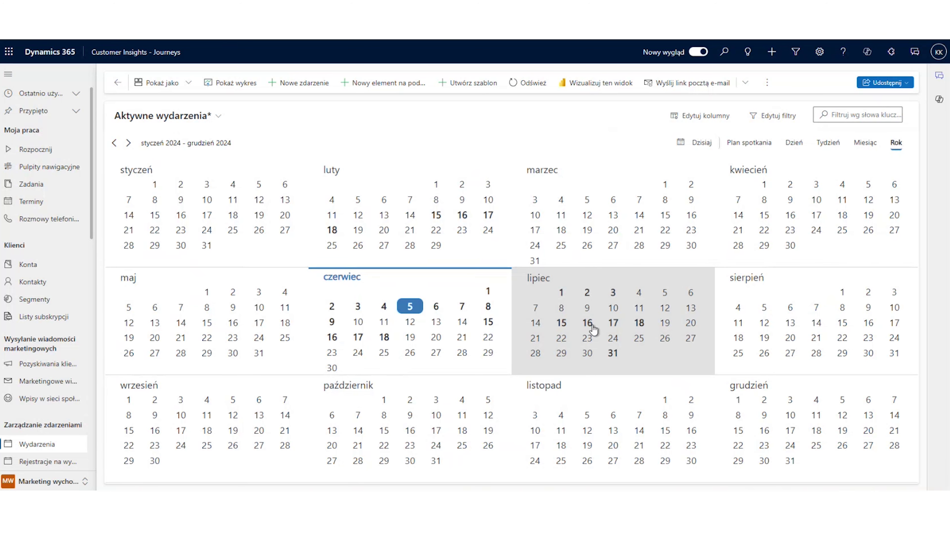
pyautogui.click(867, 149)
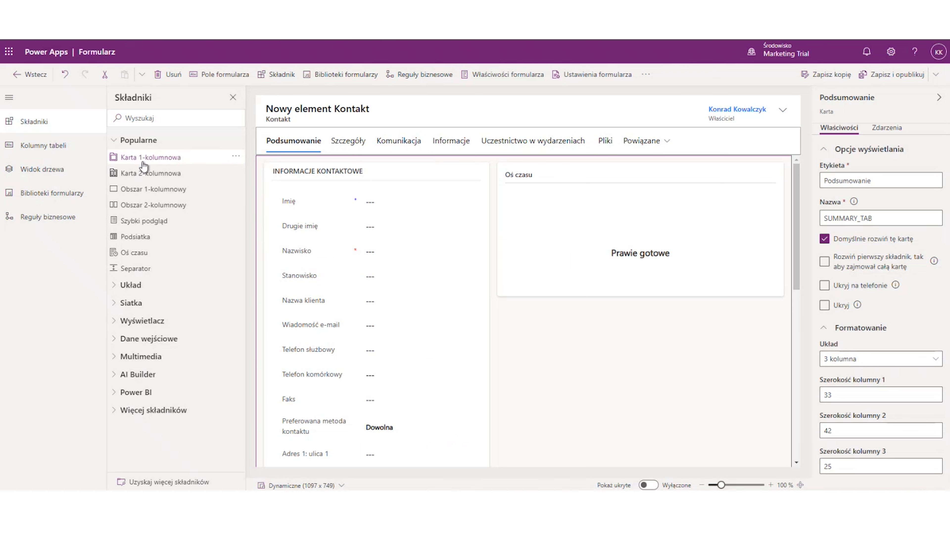
# Step: Add a one-column tab after Podsumowanie on the Kontakt form in Power Apps and label it Kalendarz
pyautogui.click(153, 165)
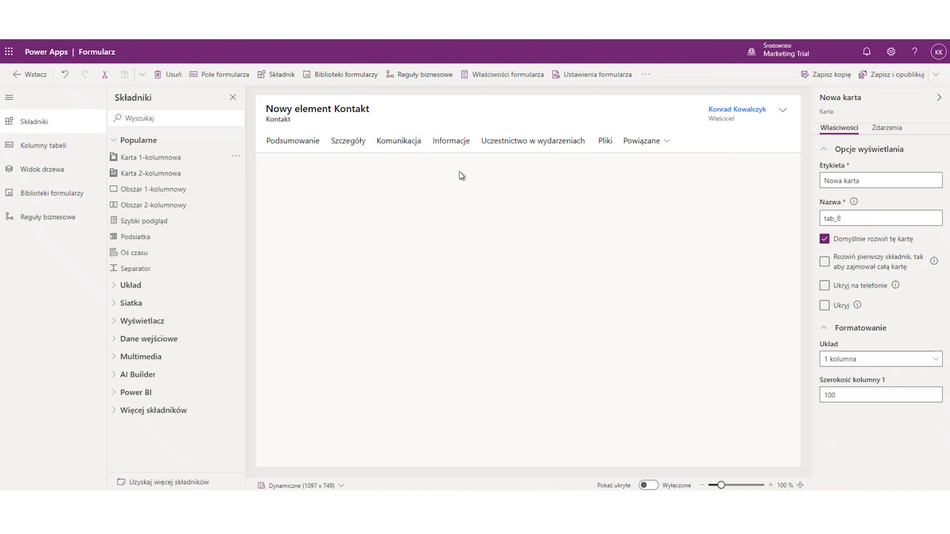
pyautogui.click(343, 140)
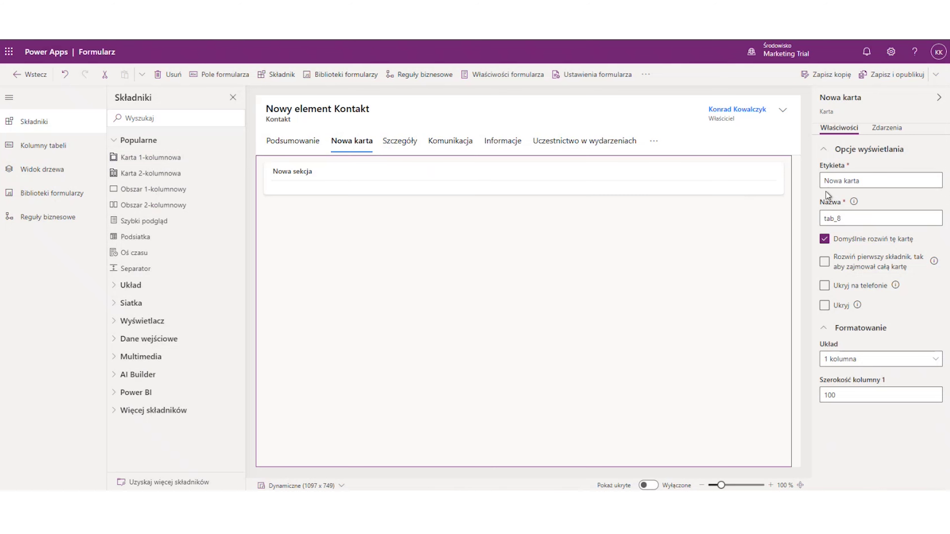
pyautogui.tripleClick(842, 180)
pyautogui.write('KAlendarz')
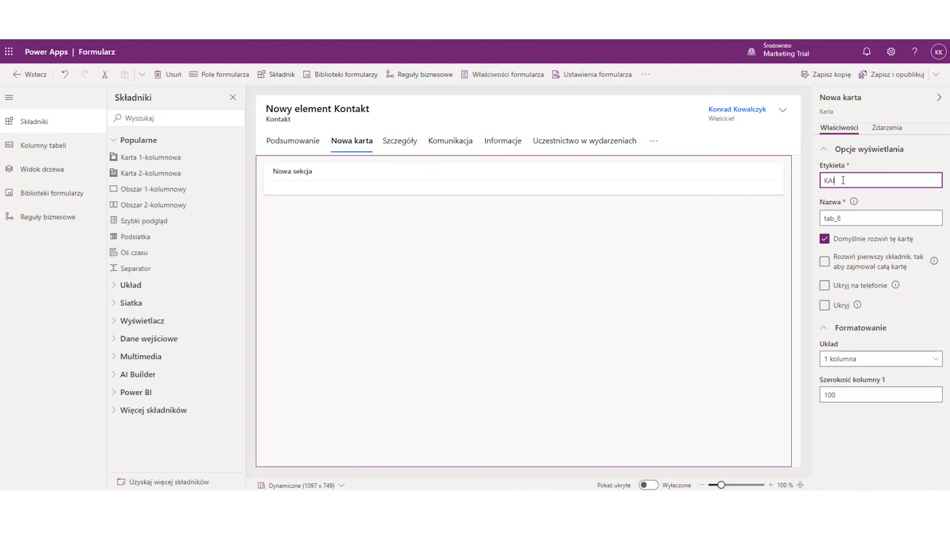
pyautogui.press('BackSpace')
pyautogui.press('BackSpace')
pyautogui.press('BackSpace')
pyautogui.press('BackSpace')
pyautogui.press('BackSpace')
pyautogui.press('BackSpace')
pyautogui.press('BackSpace')
pyautogui.press('BackSpace')
pyautogui.write('alendarz')
# Step: Hide the label of the new tab's section and insert a Kalendarz component there based on the Wydarzenia table
pyautogui.click(686, 188)
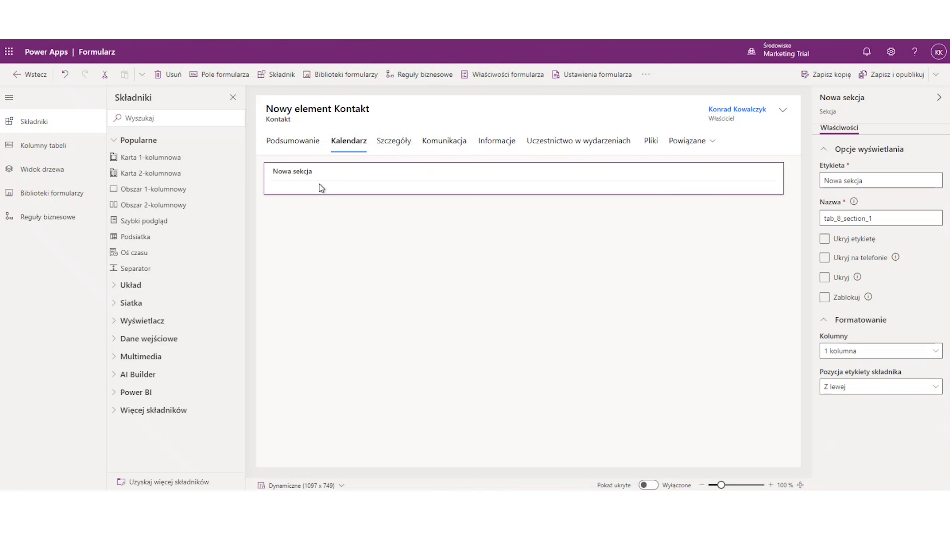
pyautogui.click(866, 244)
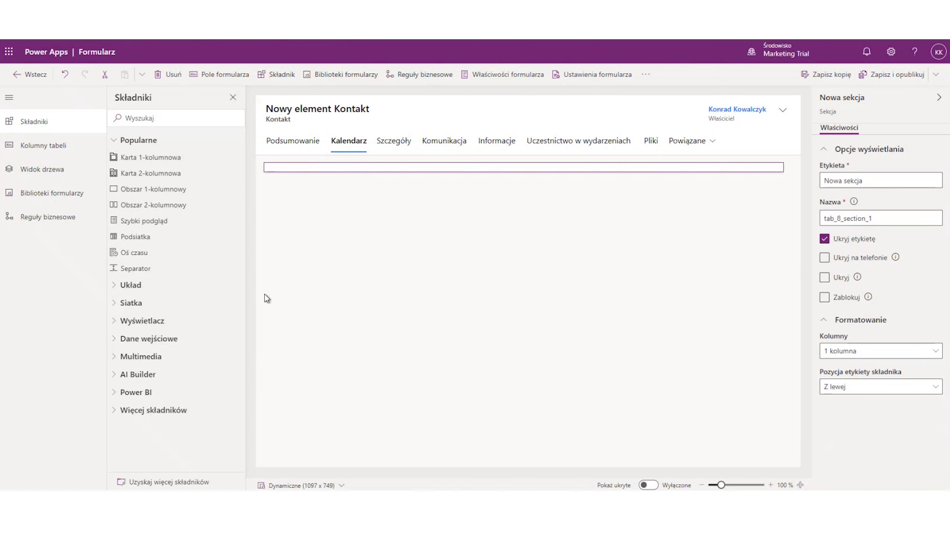
pyautogui.click(118, 325)
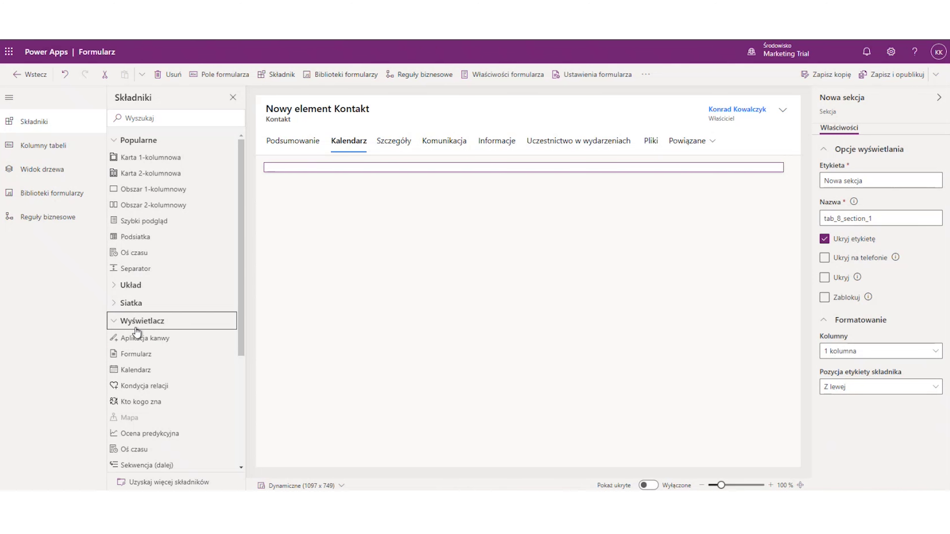
pyautogui.moveTo(149, 375)
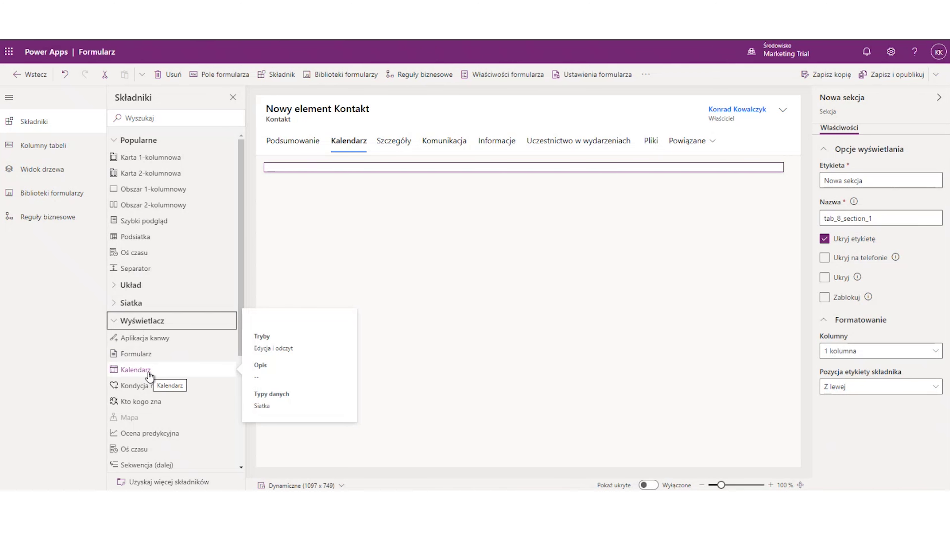
pyautogui.click(148, 375)
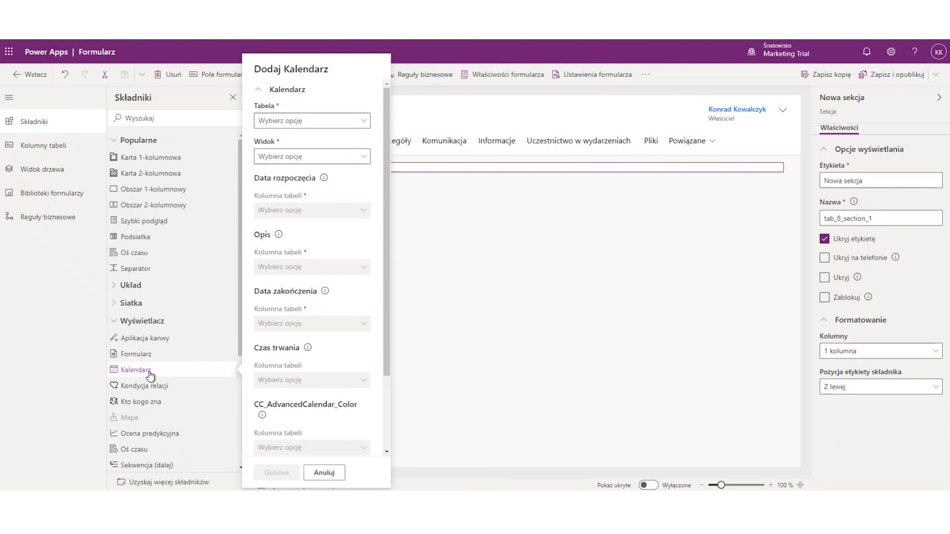
pyautogui.click(363, 128)
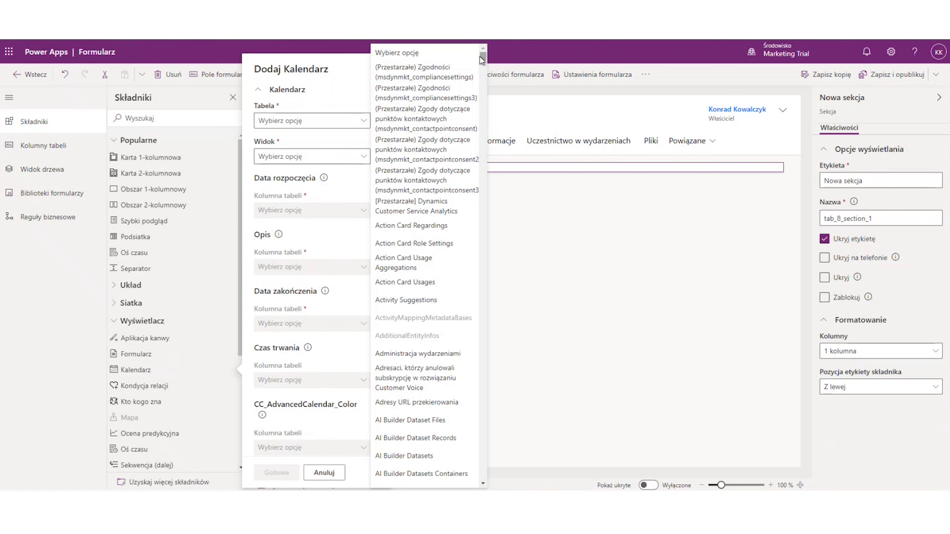
pyautogui.moveTo(479, 56); pyautogui.dragTo(481, 438)
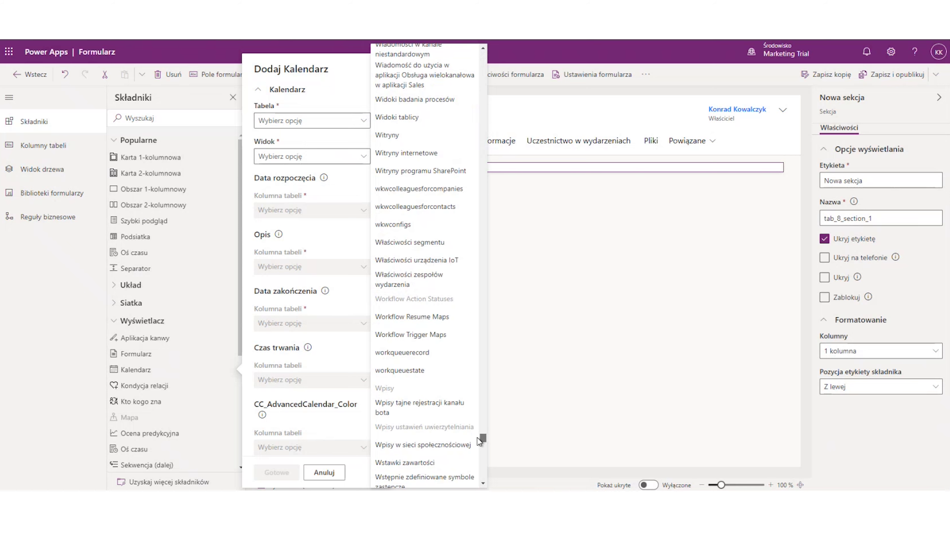
pyautogui.scroll(-5, 412, 224)
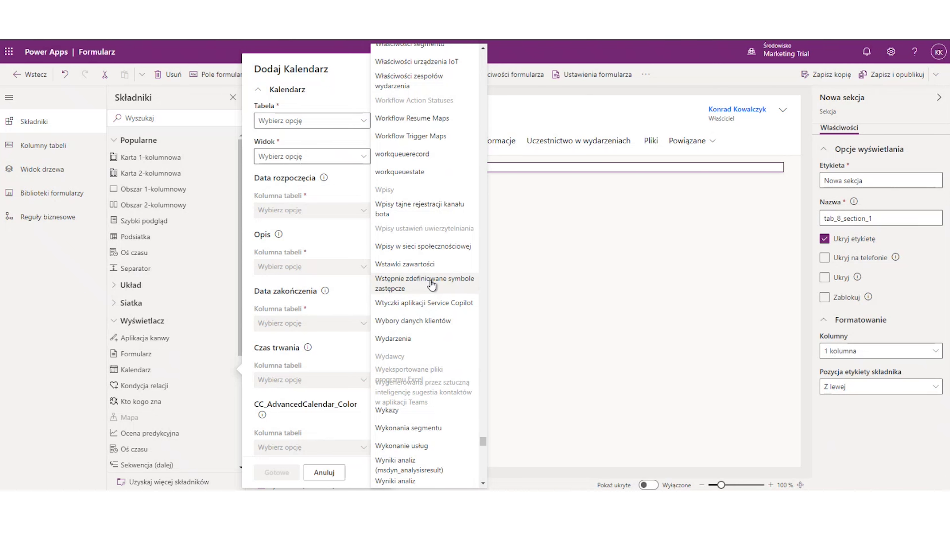
pyautogui.click(415, 339)
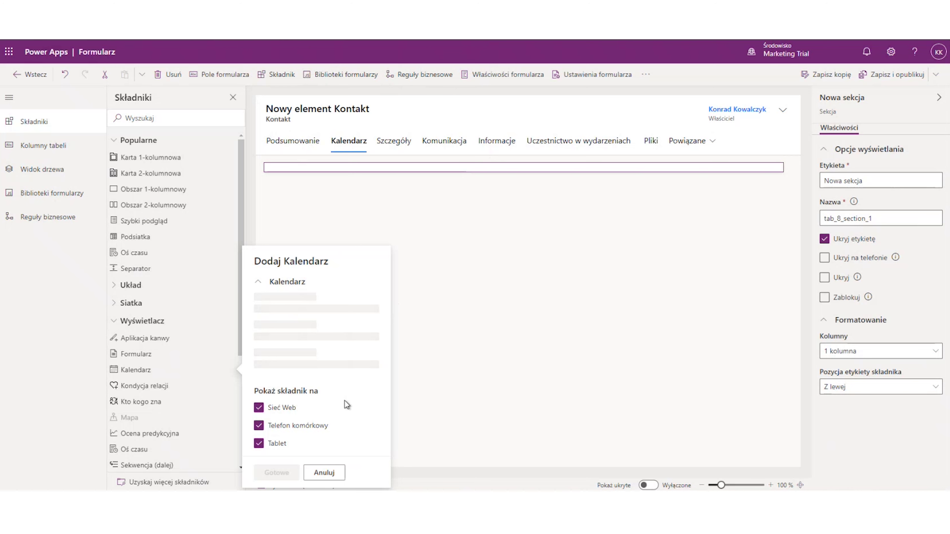
# Step: Turn off showing the calendar component on Telefon komórkowy and Tablet, leaving only Sieć Web
pyautogui.scroll(-3, 334, 396)
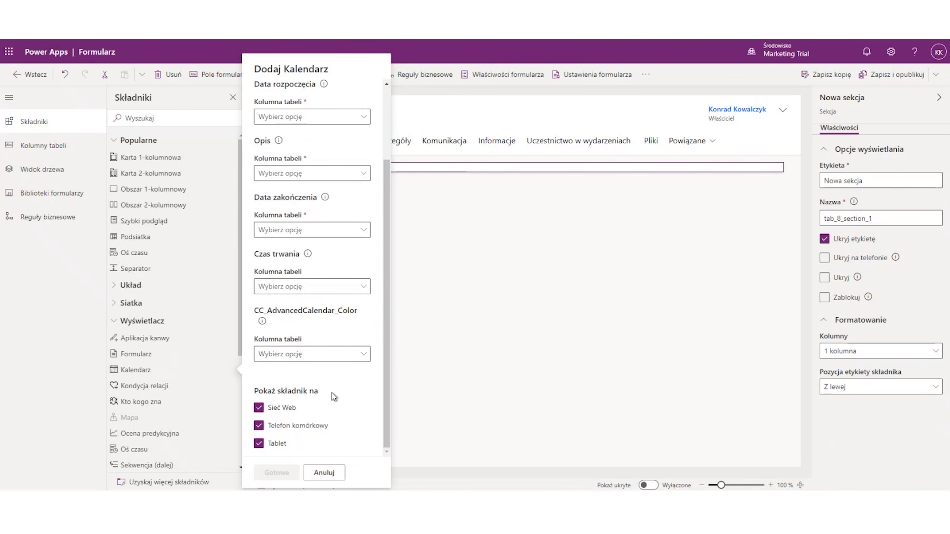
pyautogui.click(259, 425)
pyautogui.click(259, 444)
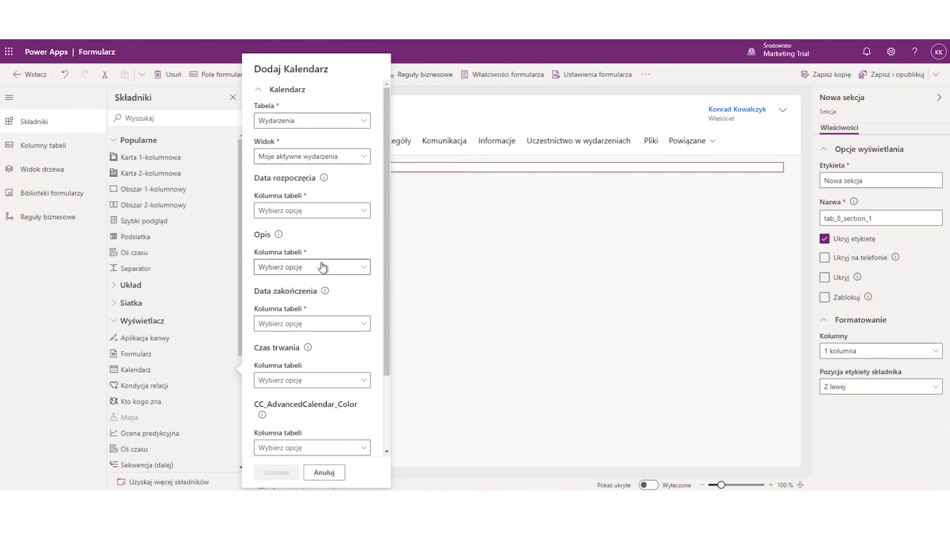
# Step: Set the calendar's view to Wszystkie wydarzenia and its start date column to Data utworzenia
pyautogui.click(360, 160)
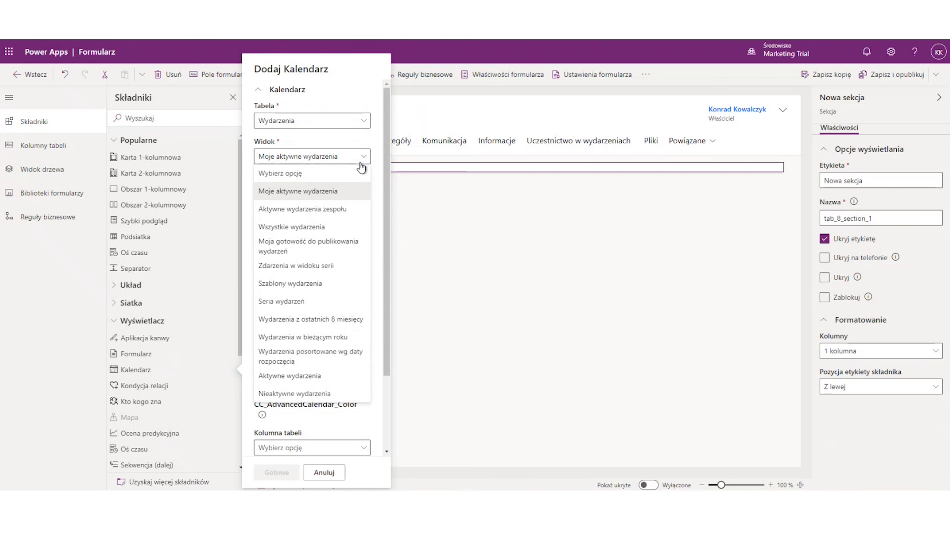
pyautogui.click(318, 226)
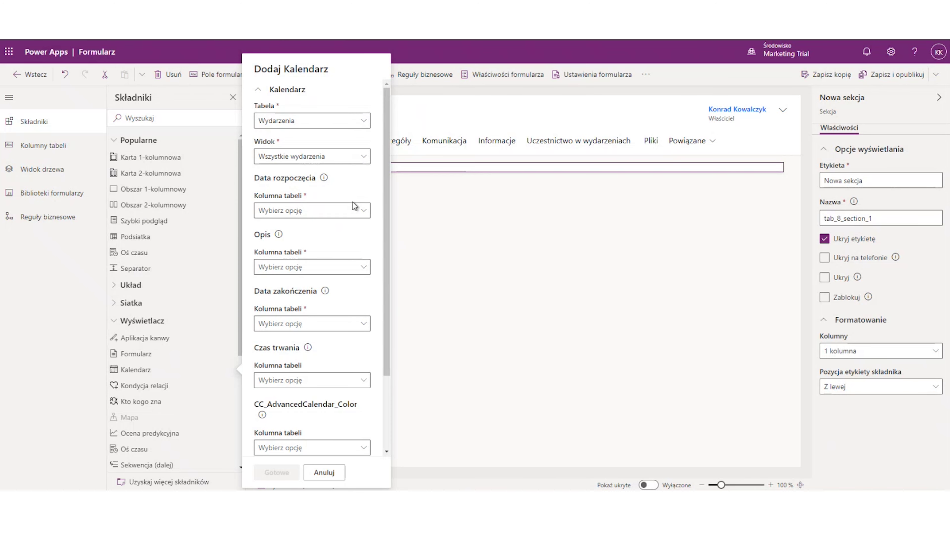
pyautogui.click(354, 208)
pyautogui.click(299, 251)
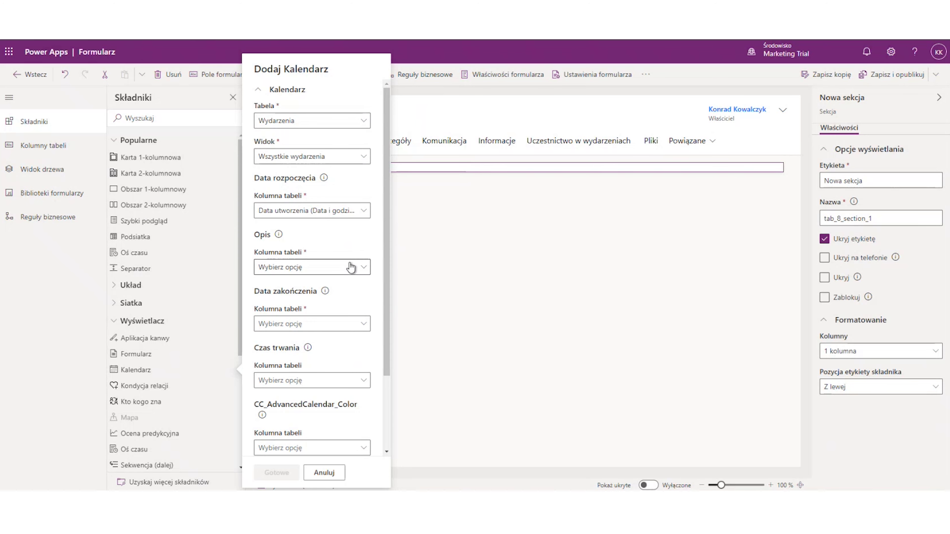
# Step: Set the calendar's description column to Główne miejsce and end date column to Data zakończenia wydarzenia, and add the component to the form
pyautogui.click(360, 268)
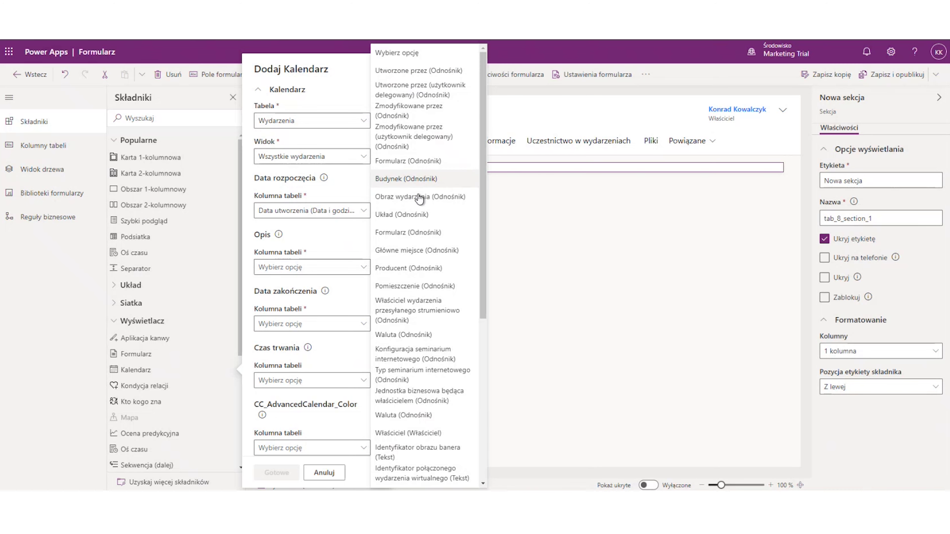
pyautogui.click(407, 253)
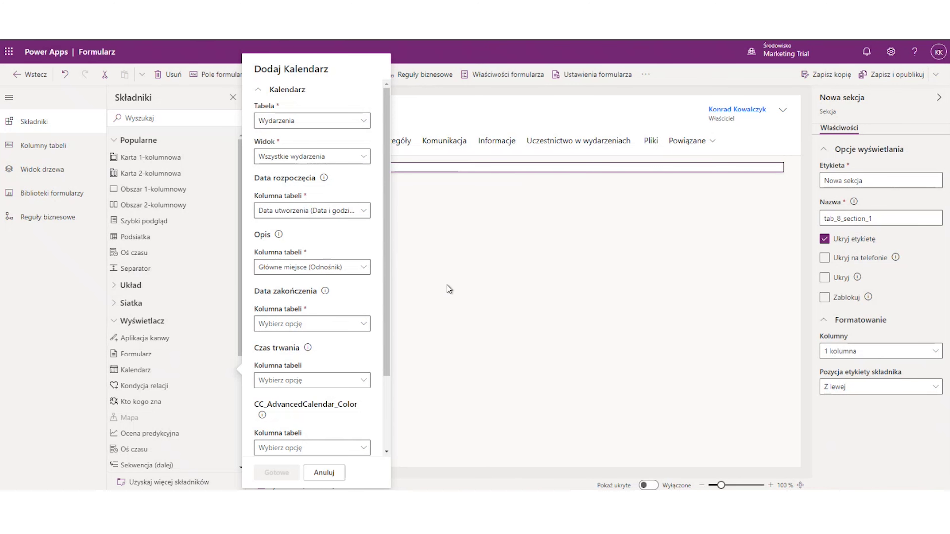
pyautogui.scroll(-3, 375, 280)
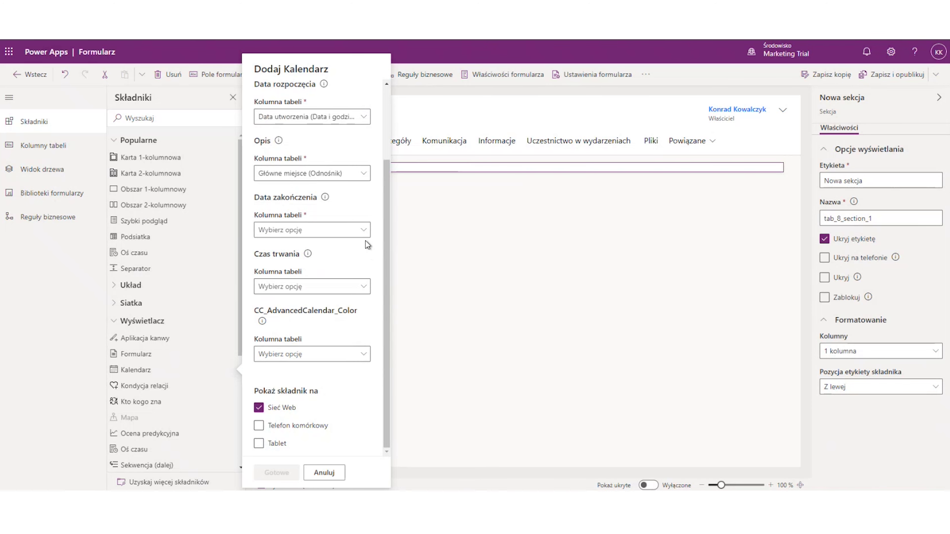
pyautogui.click(362, 231)
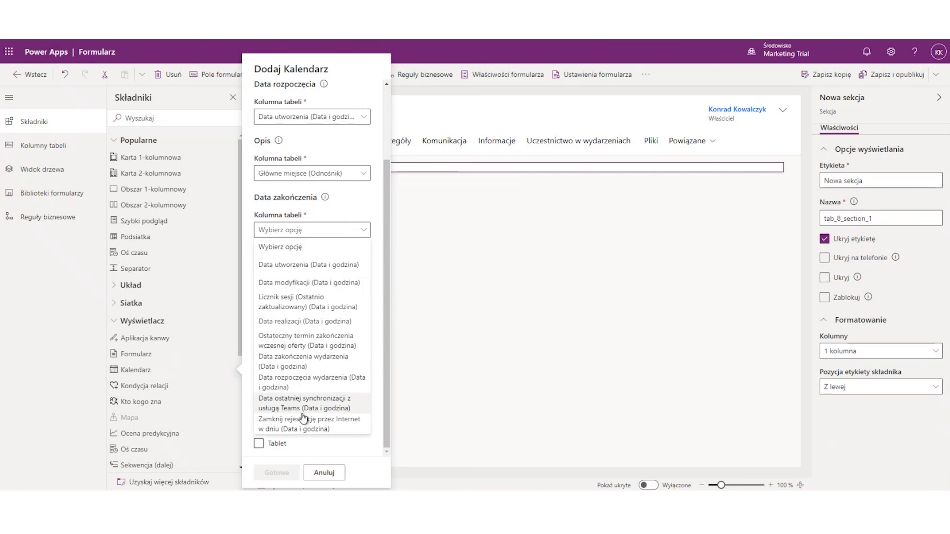
pyautogui.click(312, 363)
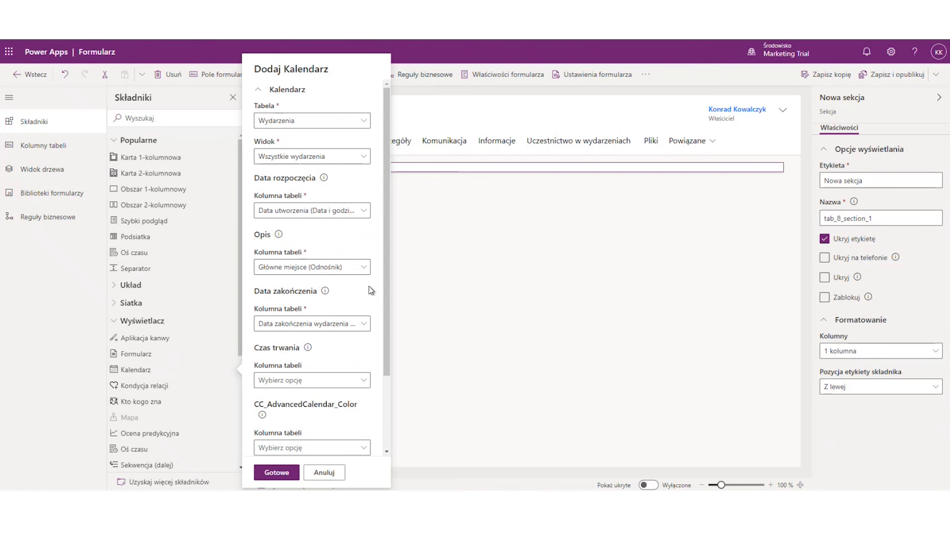
pyautogui.scroll(-3, 369, 286)
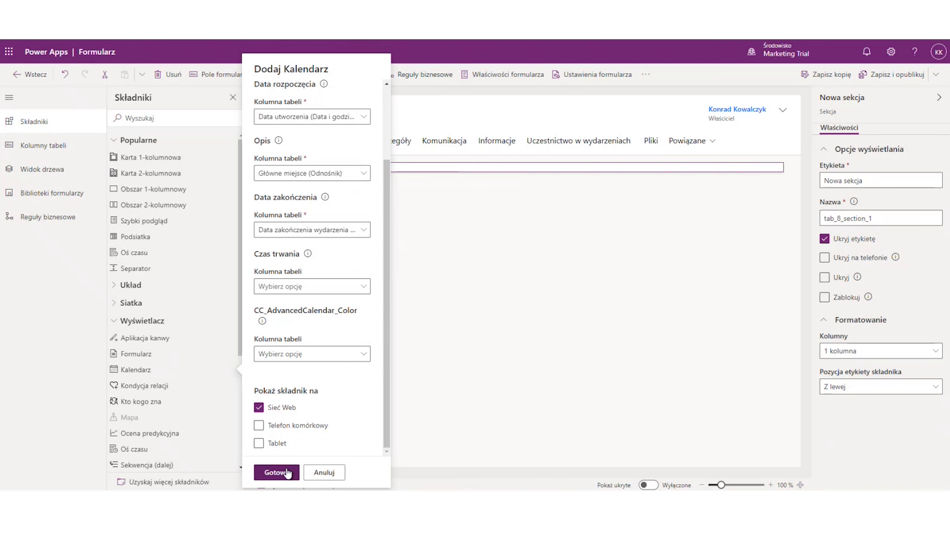
pyautogui.click(277, 473)
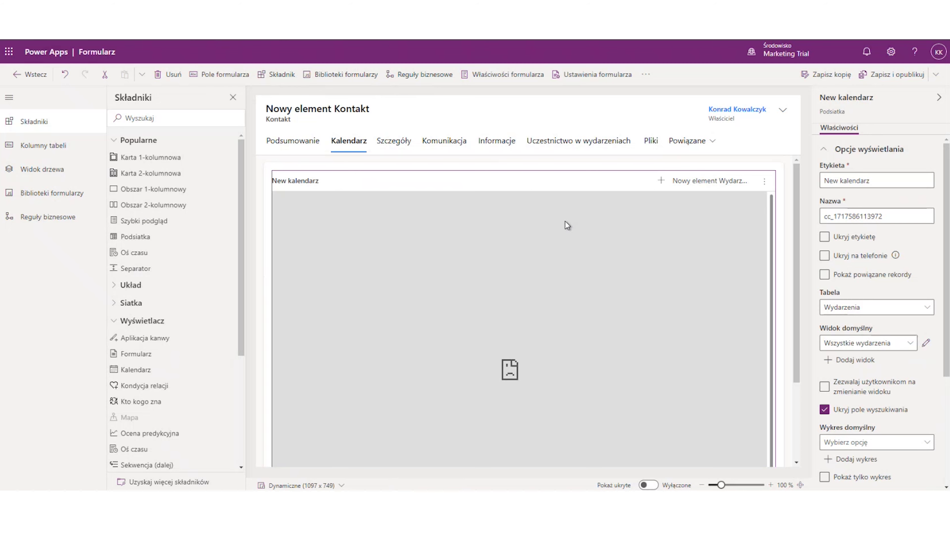
# Step: Label the calendar component Kalendarz, and save and publish the contact form
pyautogui.tripleClick(863, 179)
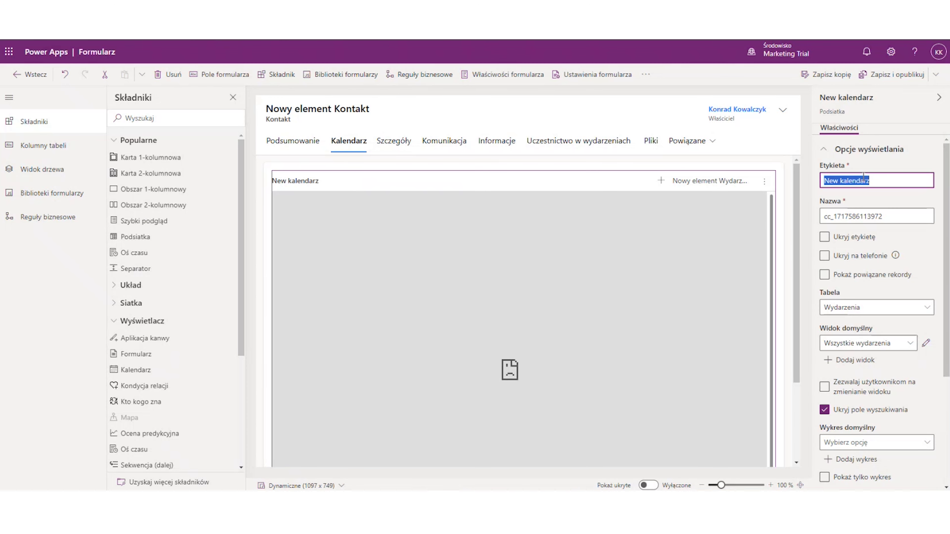
pyautogui.write('Kalendarz')
pyautogui.click(822, 166)
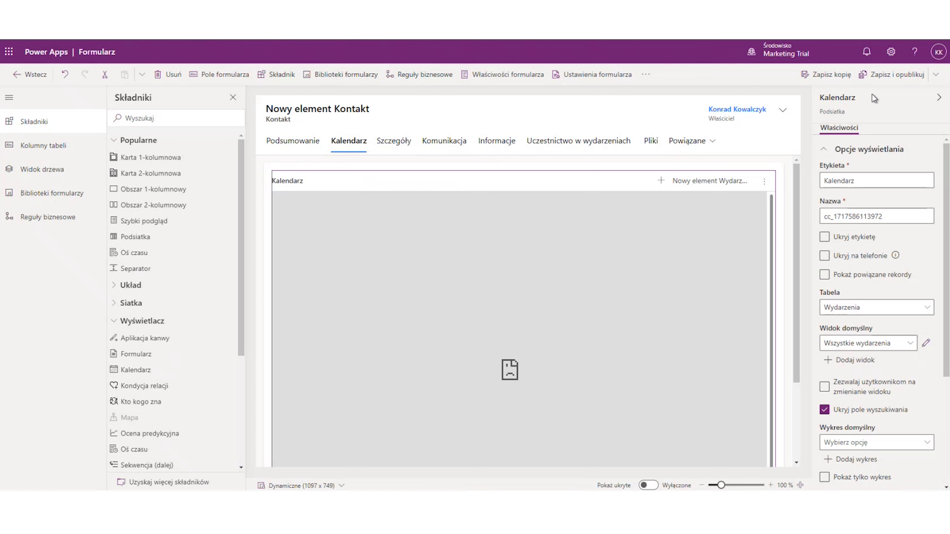
pyautogui.click(875, 76)
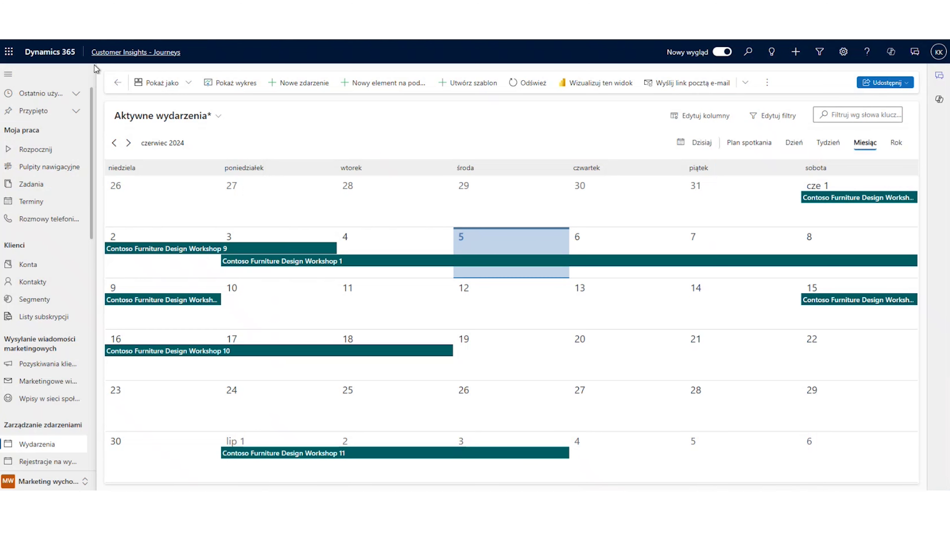
# Step: In Customer Insights - Journeys, open the first contact in the Kontakty list and view its Kalendarz tab
pyautogui.click(51, 287)
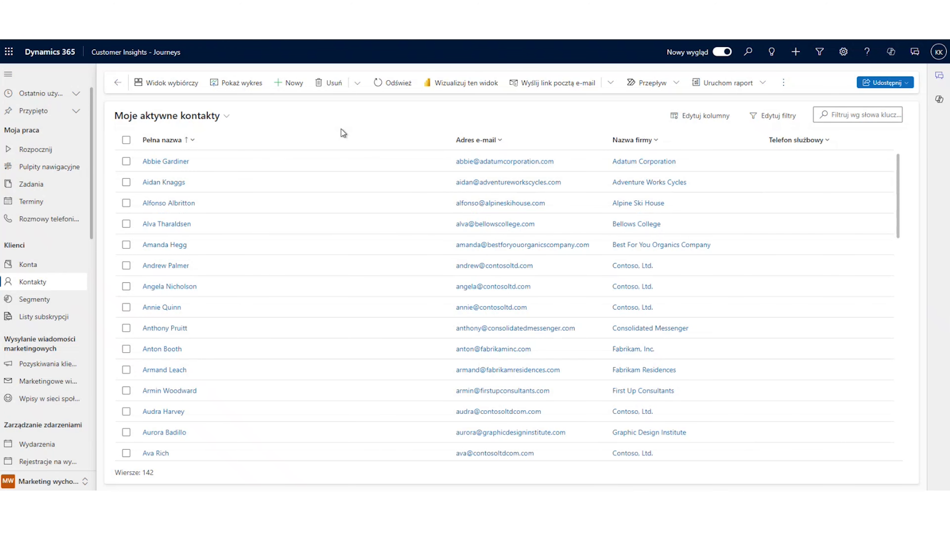
pyautogui.doubleClick(372, 156)
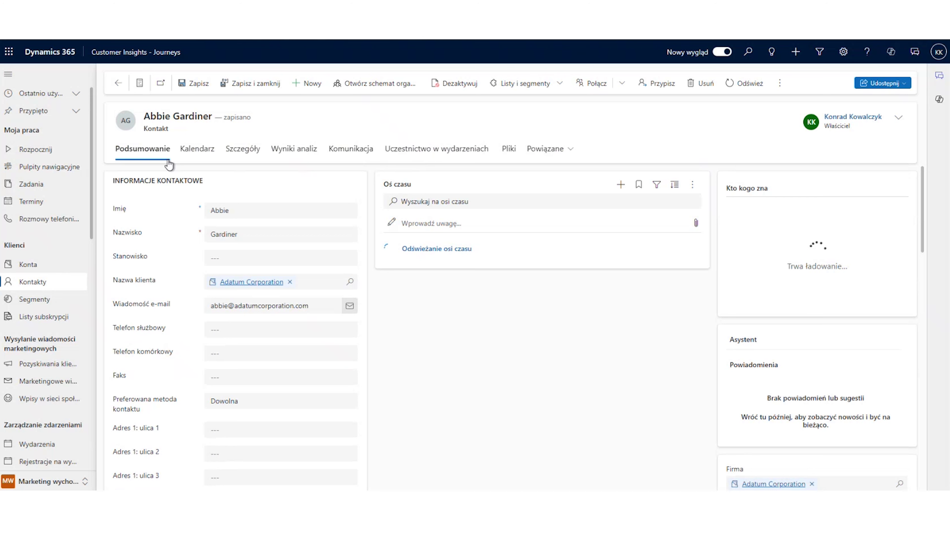
pyautogui.click(204, 157)
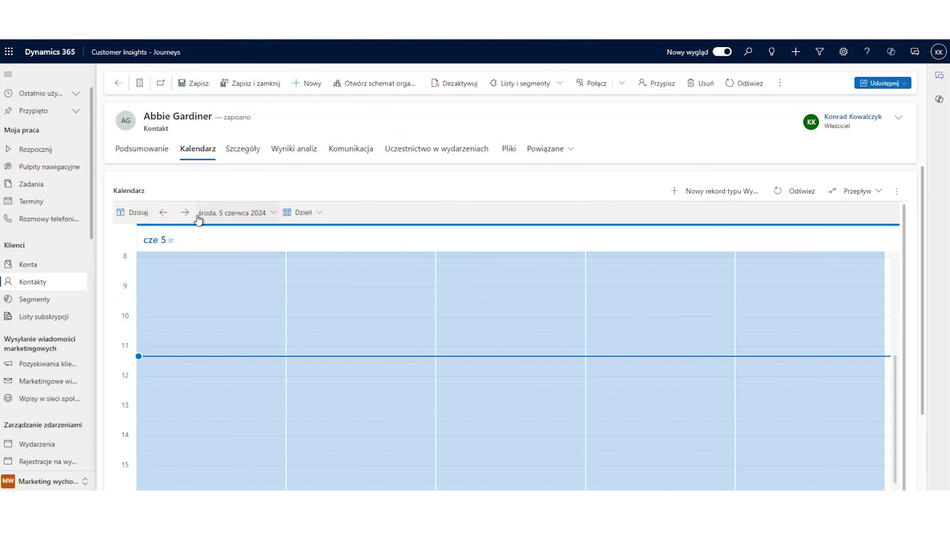
# Step: Switch the contact's calendar to the Miesiąc view and show lipiec 2024
pyautogui.click(301, 214)
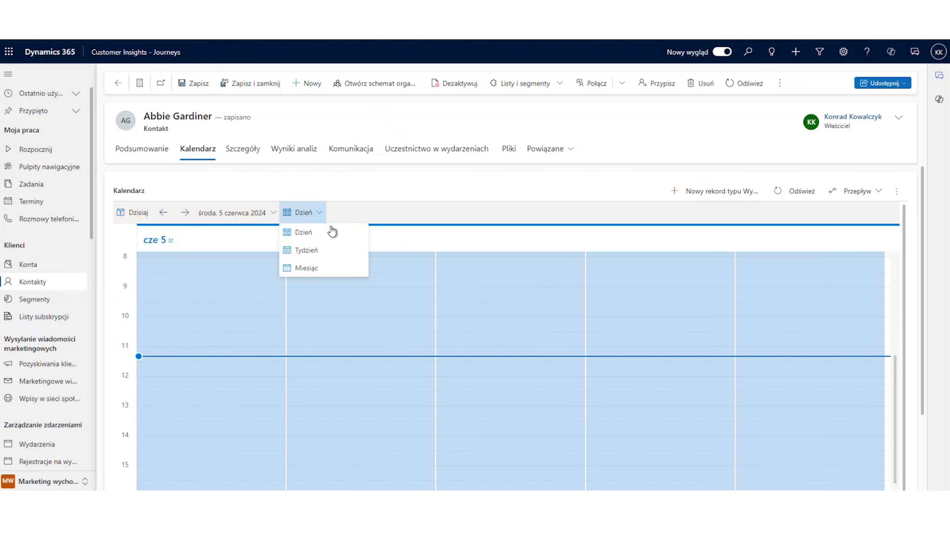
pyautogui.click(330, 275)
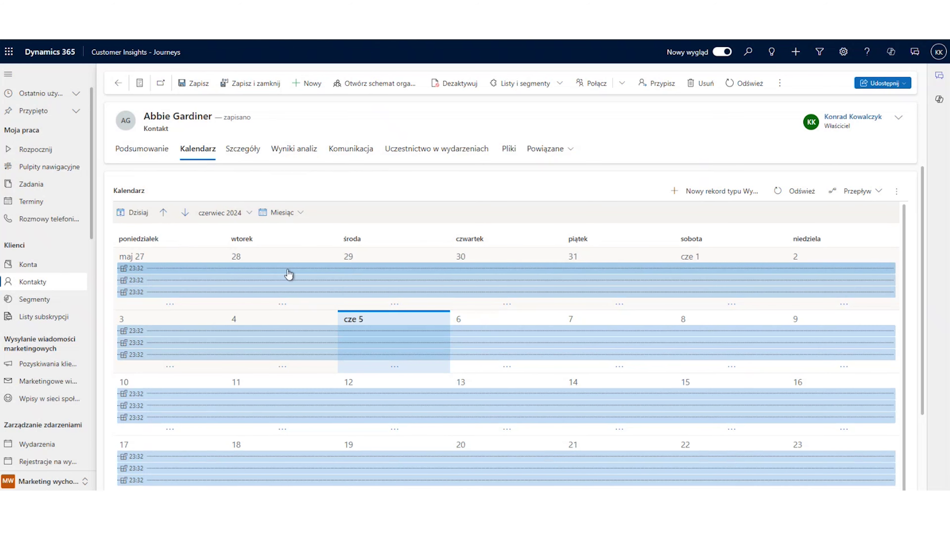
pyautogui.click(241, 214)
pyautogui.click(263, 283)
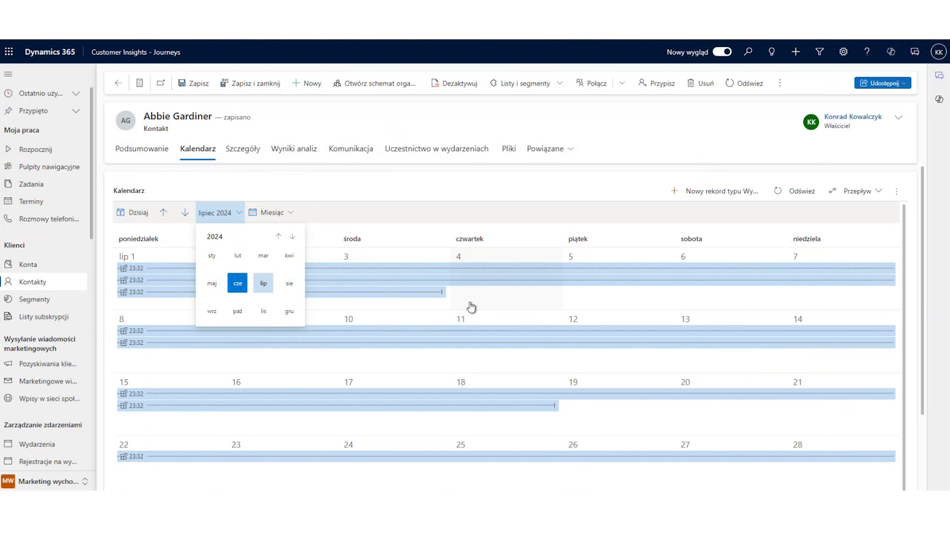
pyautogui.click(455, 214)
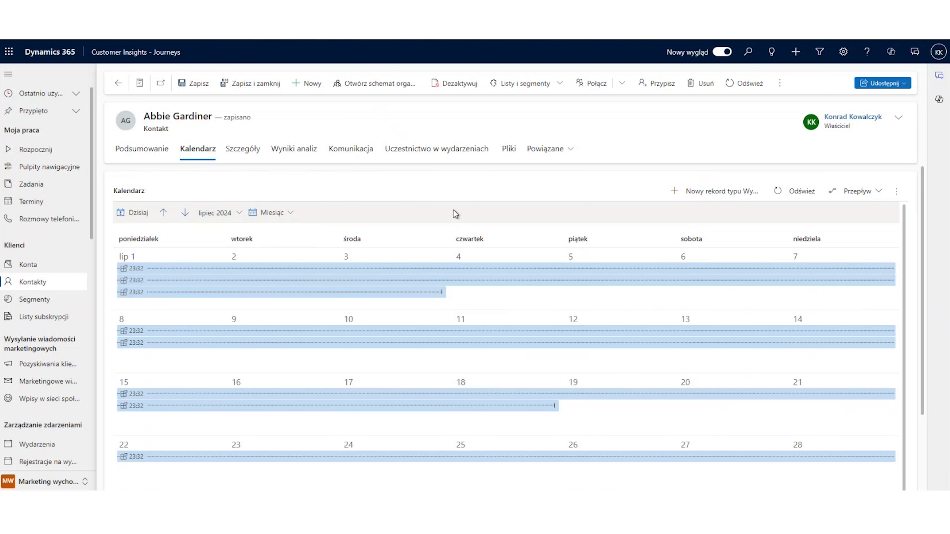
pyautogui.click(278, 216)
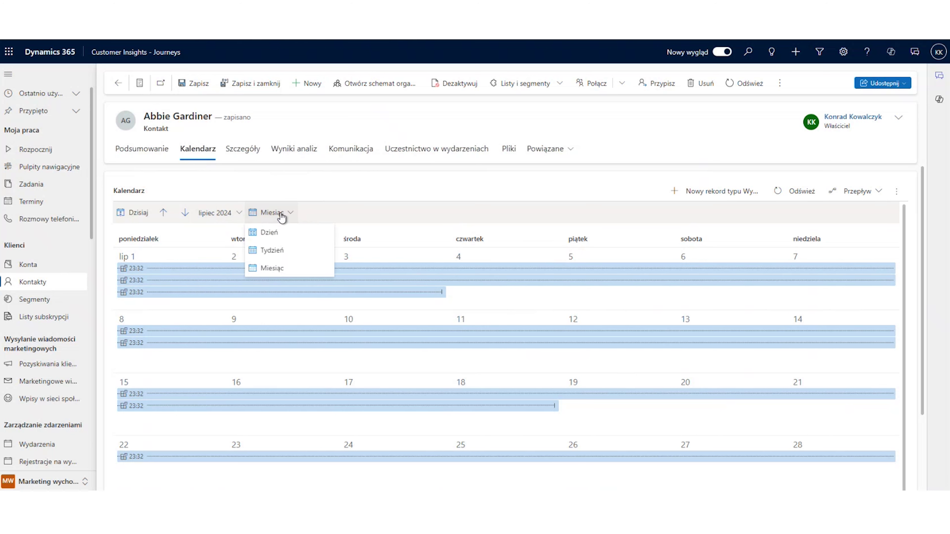
pyautogui.click(279, 214)
pyautogui.click(228, 217)
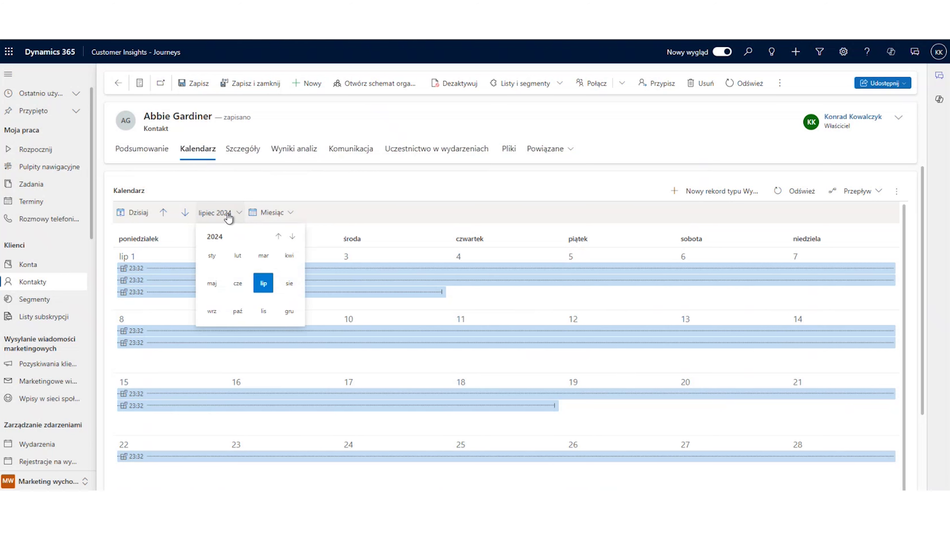
pyautogui.click(229, 217)
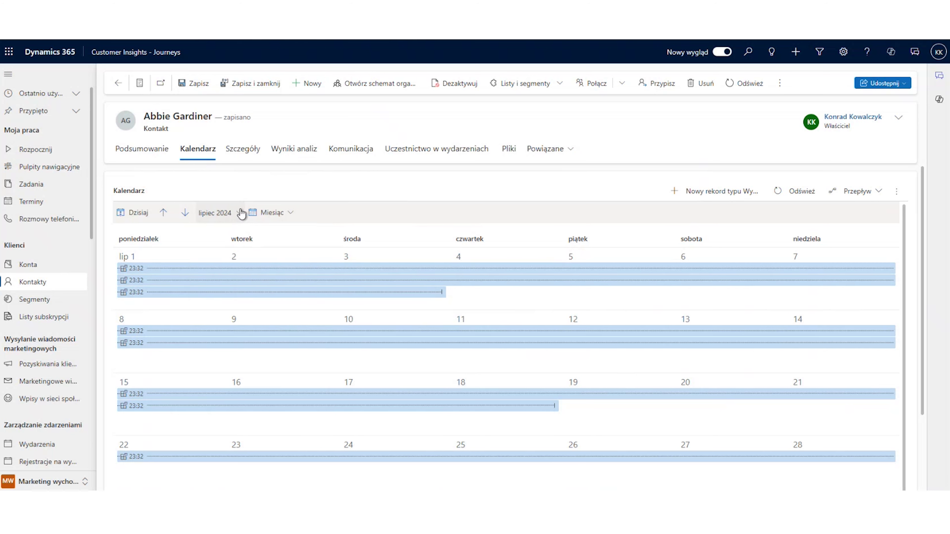